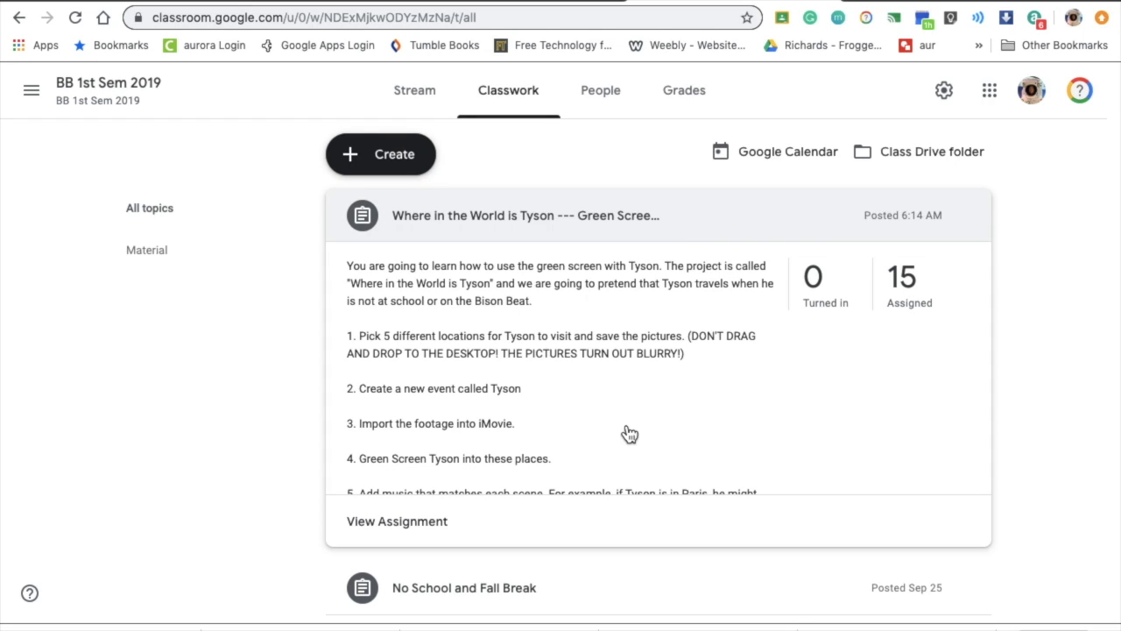
- In the Paris image results, exit full screen and copy the enlarged Mandarin Oriental Eiffel Tower image directly onto the desktop
left_click(905, 3)
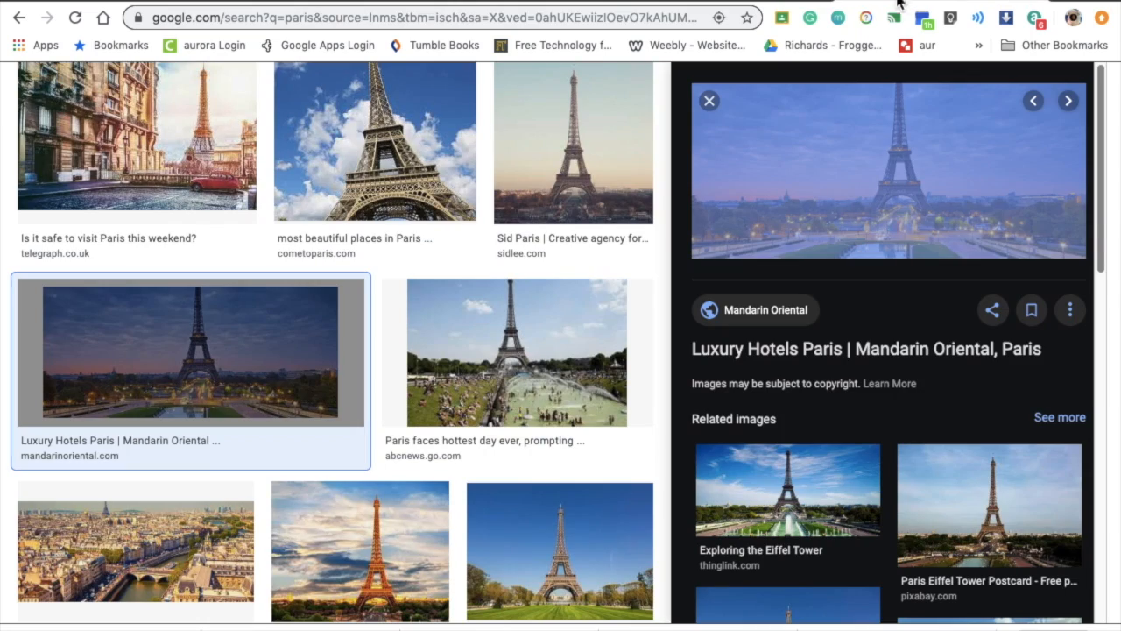
mouse_move(41, 5)
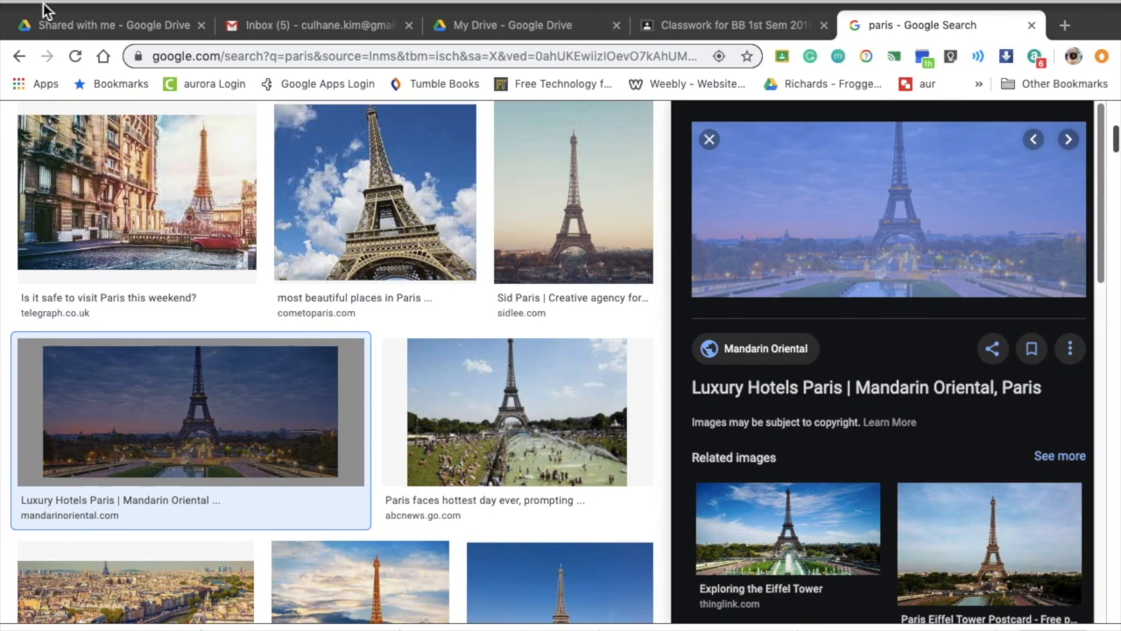
left_click(55, 4)
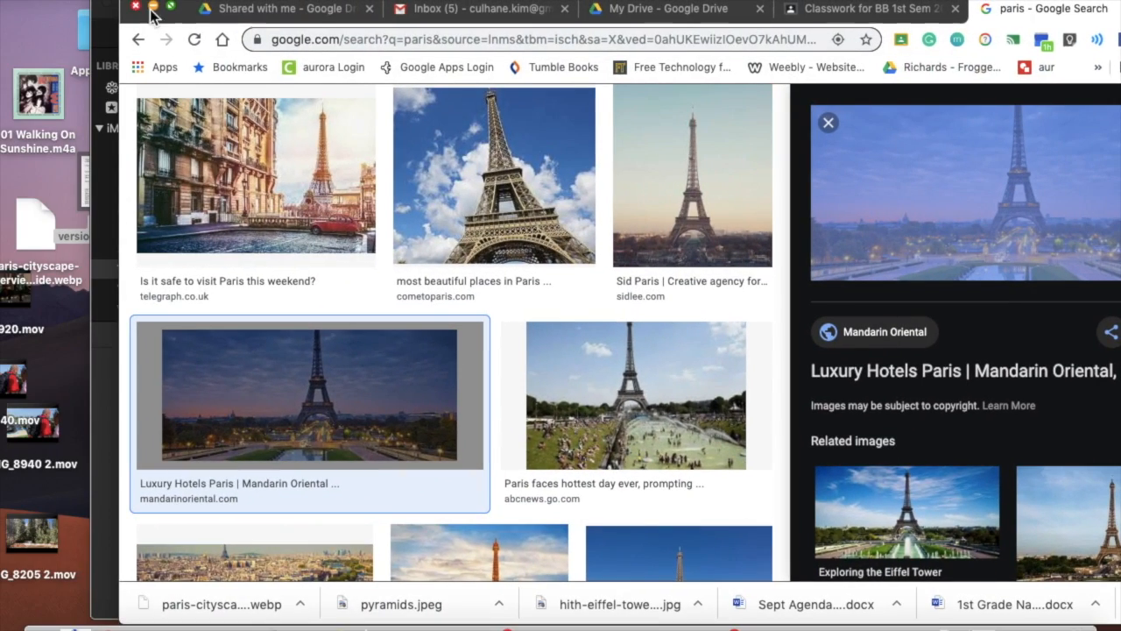
left_click_drag(1075, 227, 52, 346)
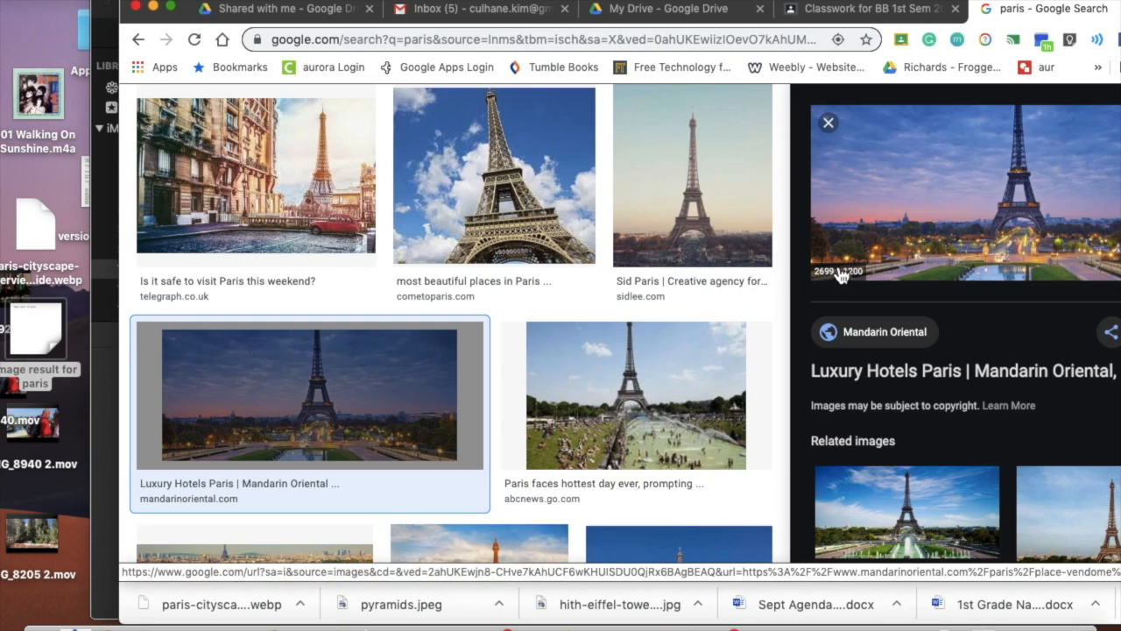
right_click(888, 208)
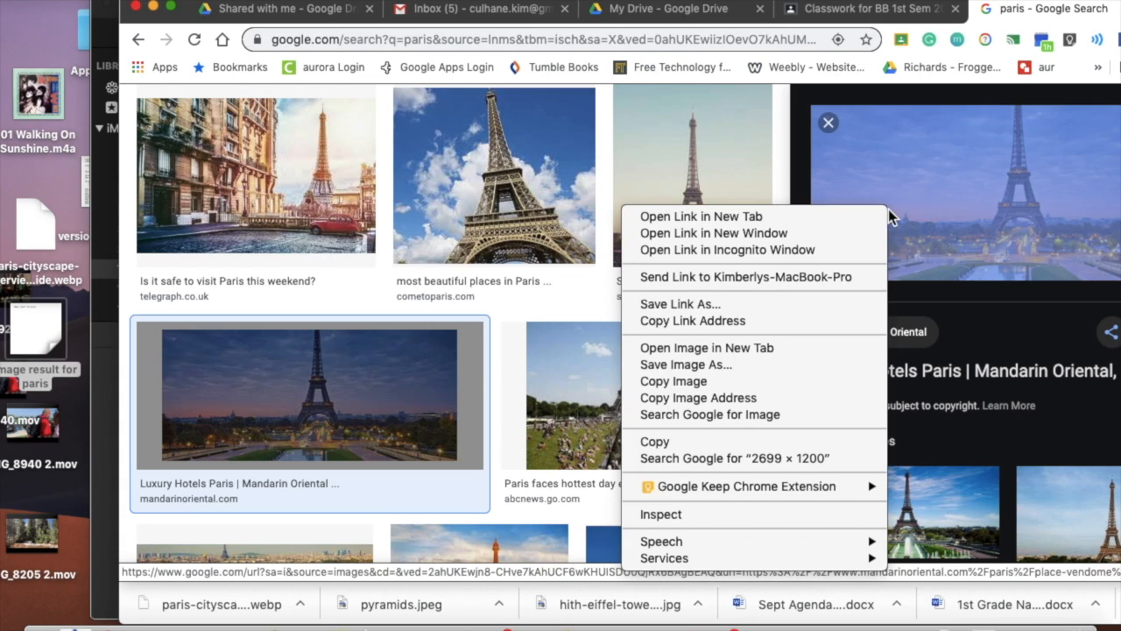
left_click(833, 365)
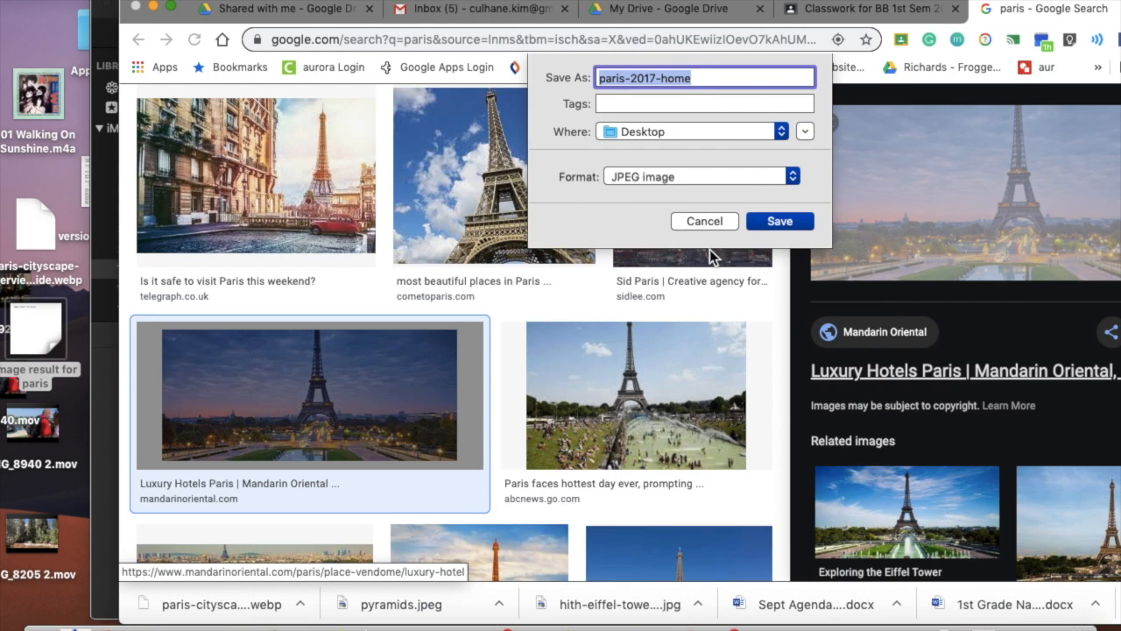
left_click(705, 220)
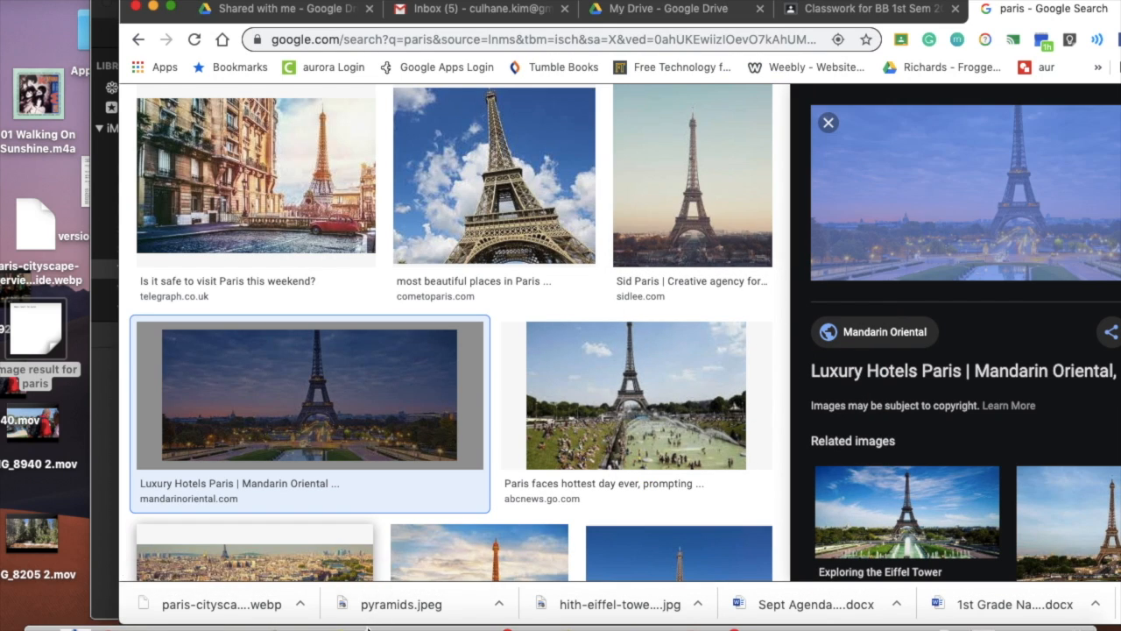
- Switch to iMovie and select all the green-screen clips in the Tyson event
left_click(368, 624)
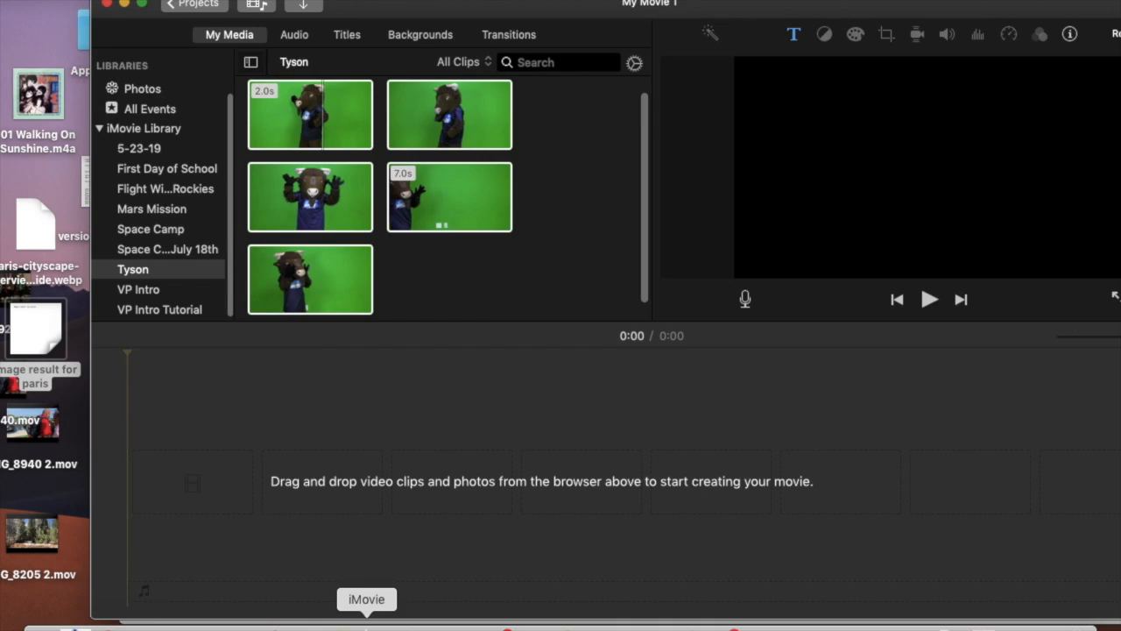
left_click(149, 268)
left_click(109, 1)
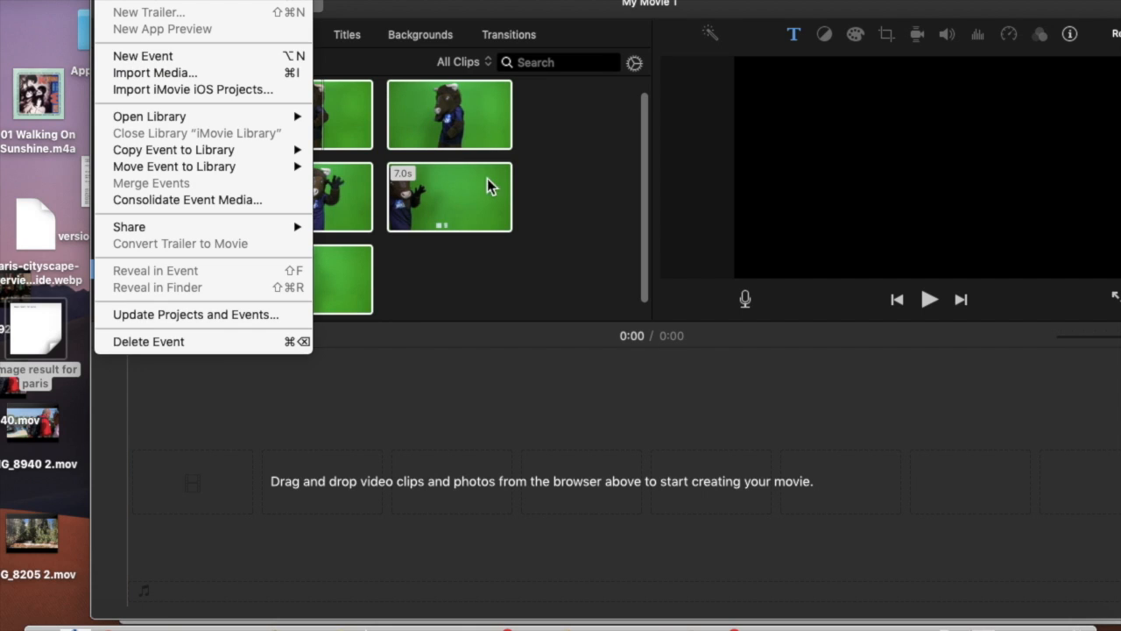
left_click(517, 254)
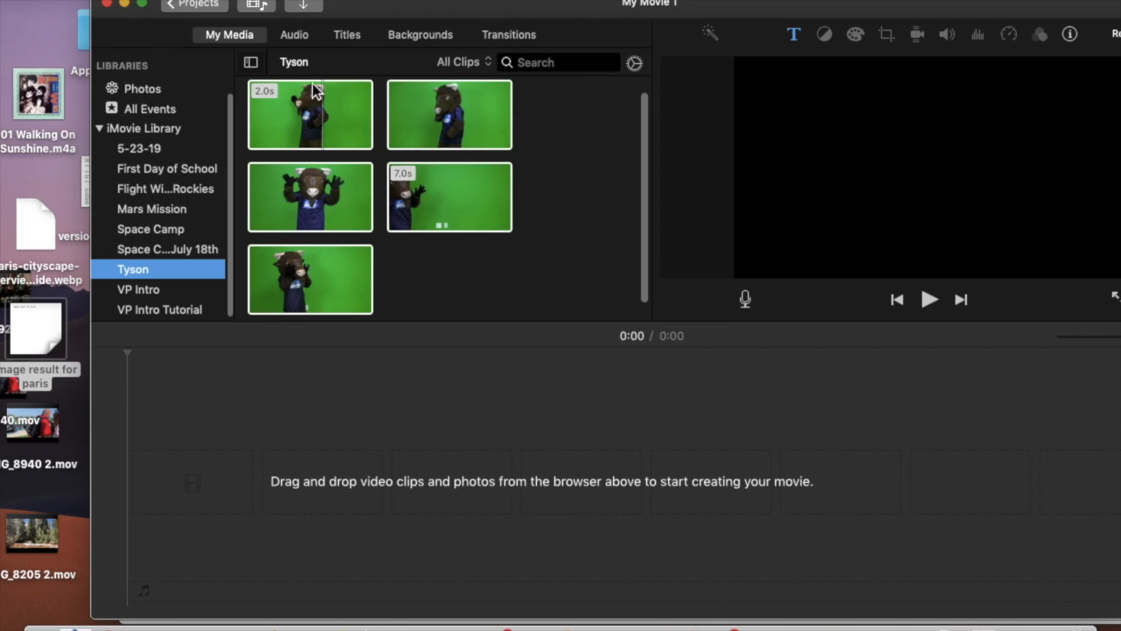
key("super+a")
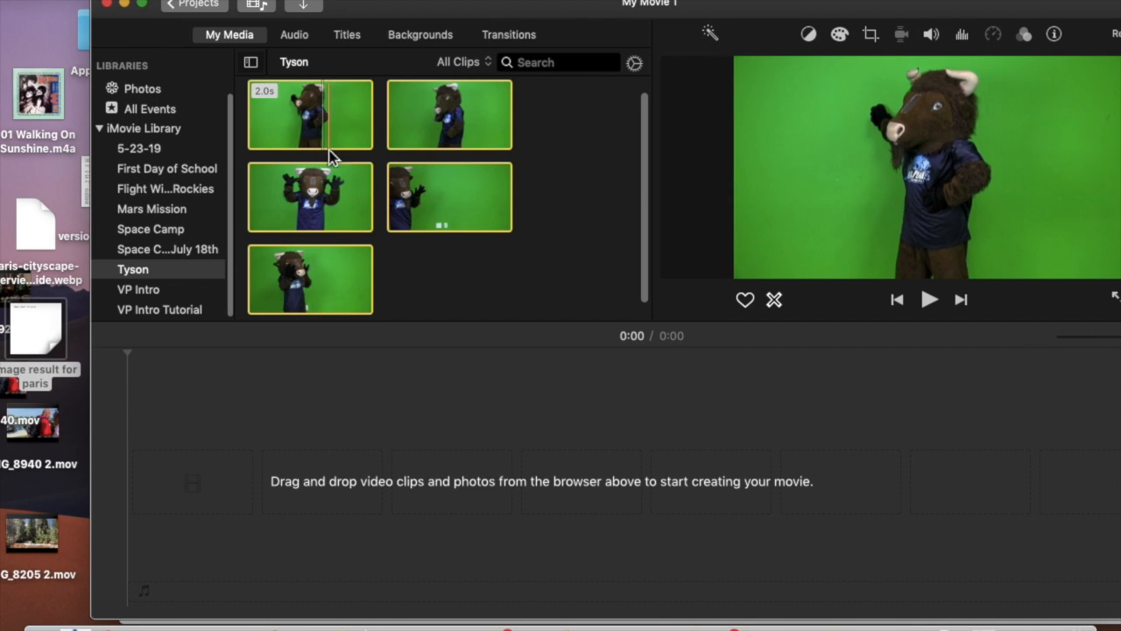
- Import the hith-eiffel-tower JPEG image from the Desktop into the Tyson event
left_click(305, 7)
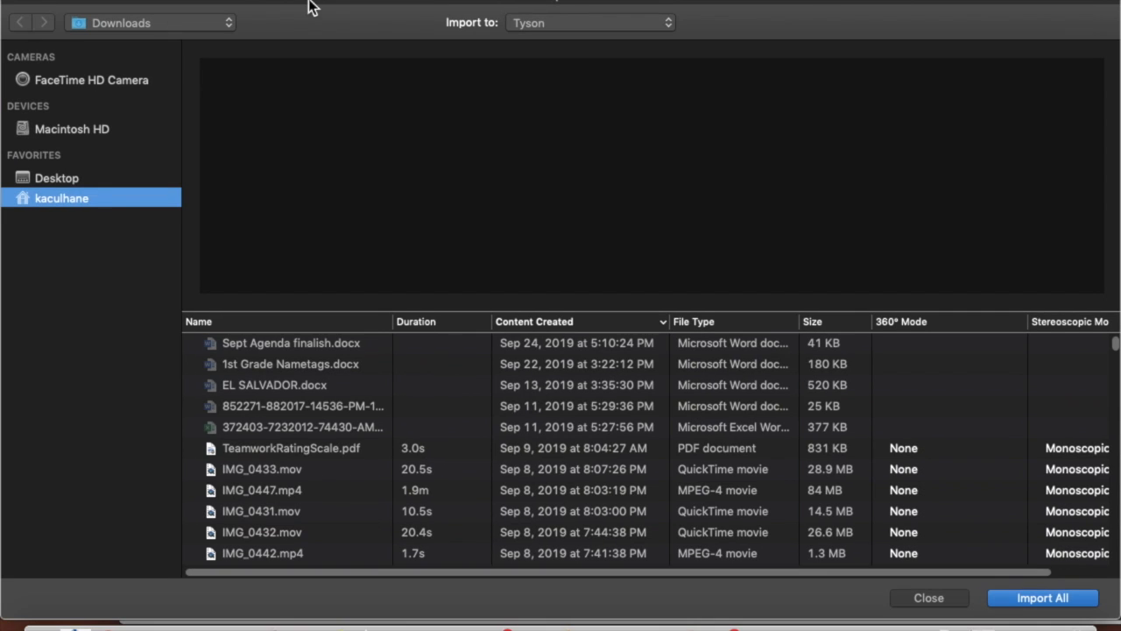
left_click(69, 182)
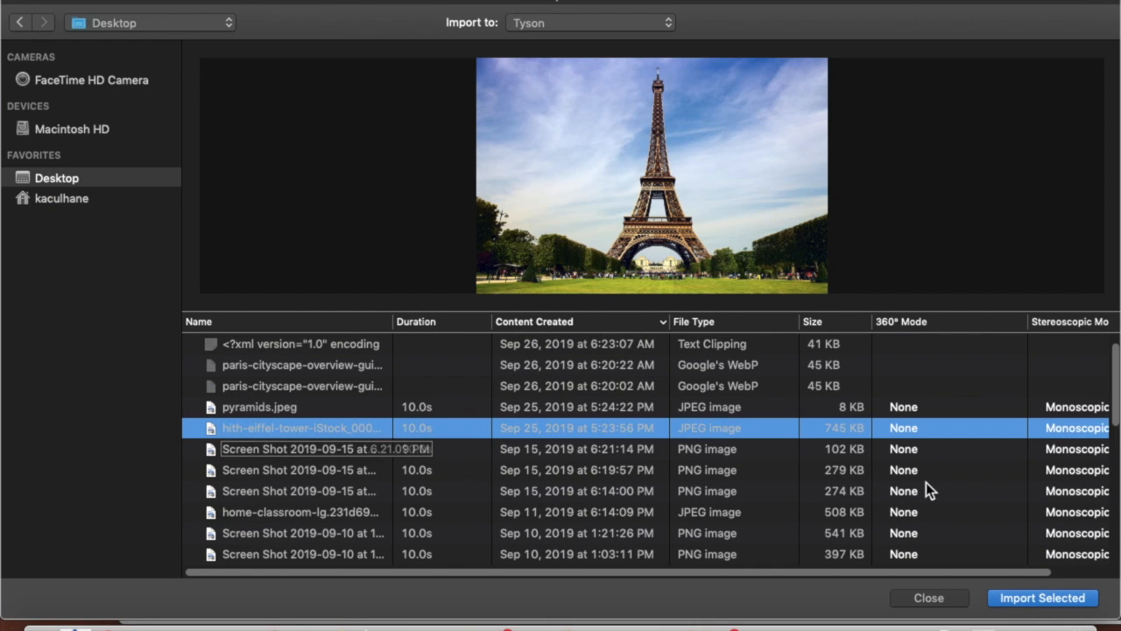
left_click(1043, 598)
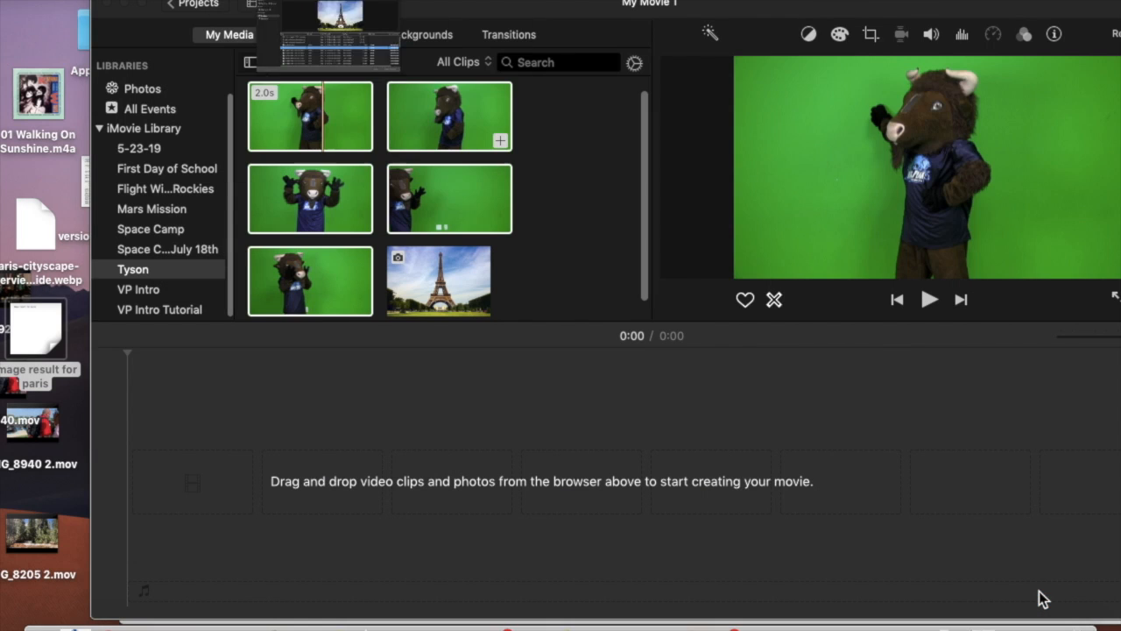
- Place the Eiffel Tower photo on the timeline and overlay the first Tyson green-screen clip above its start
left_click_drag(443, 280, 263, 486)
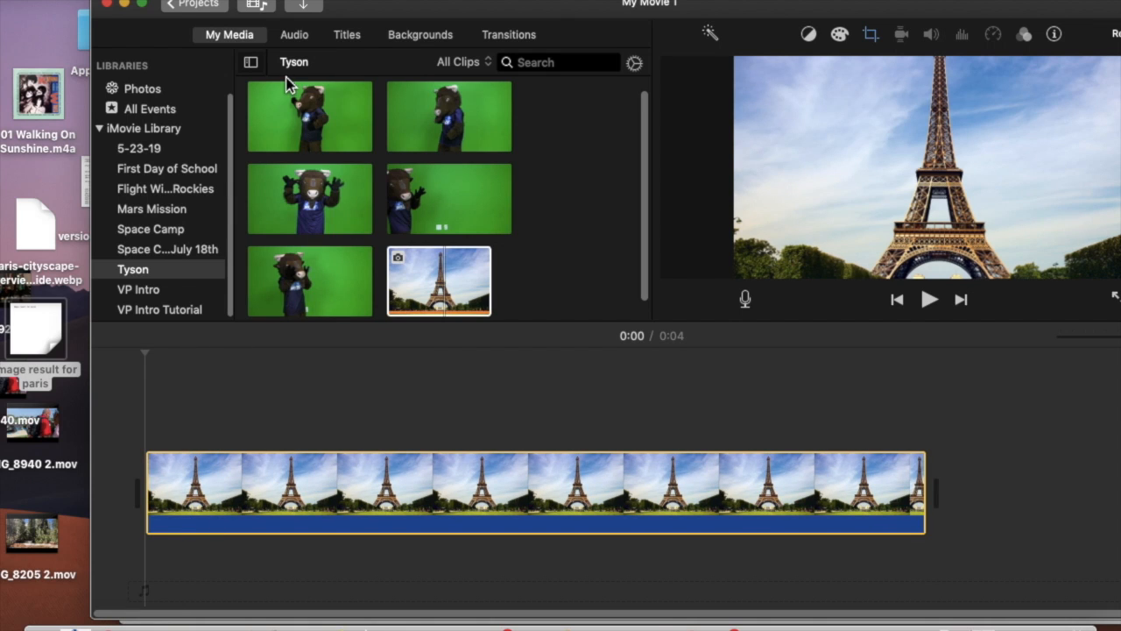
left_click(293, 105)
left_click_drag(293, 105, 153, 377)
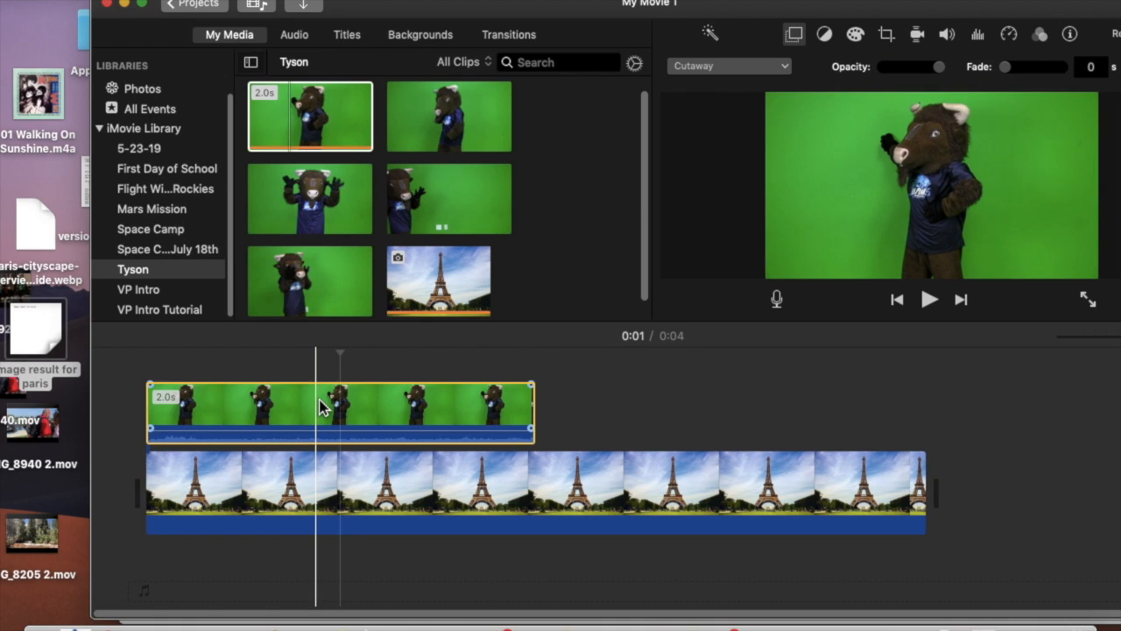
- Set the overlaid Tyson clip above the Eiffel Tower photo to Green/Blue Screen
left_click(320, 405)
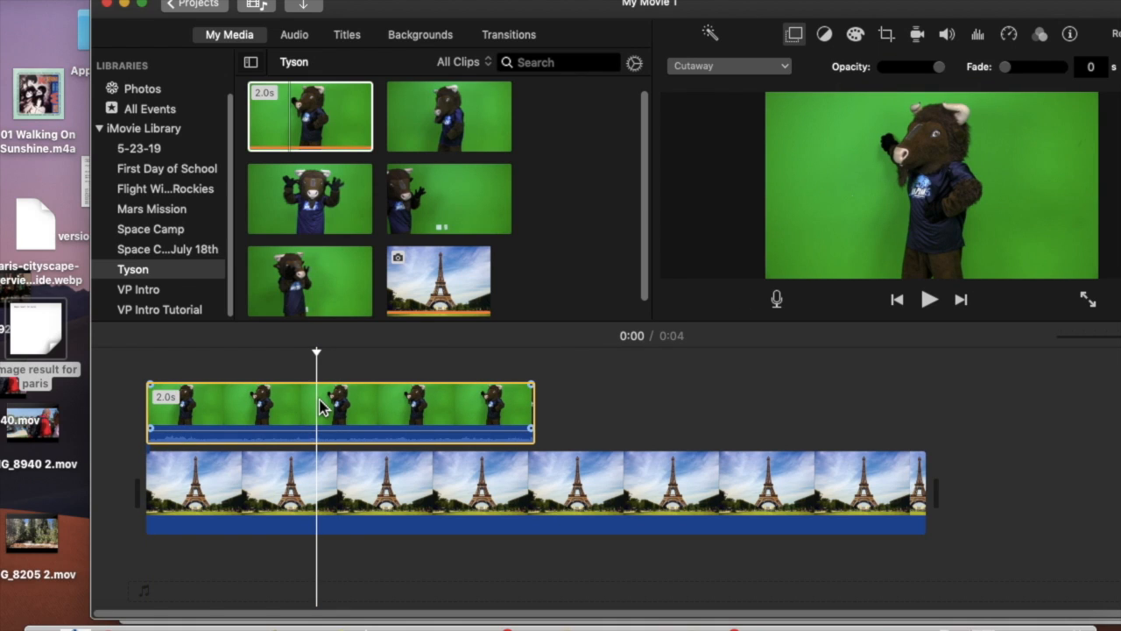
left_click(751, 70)
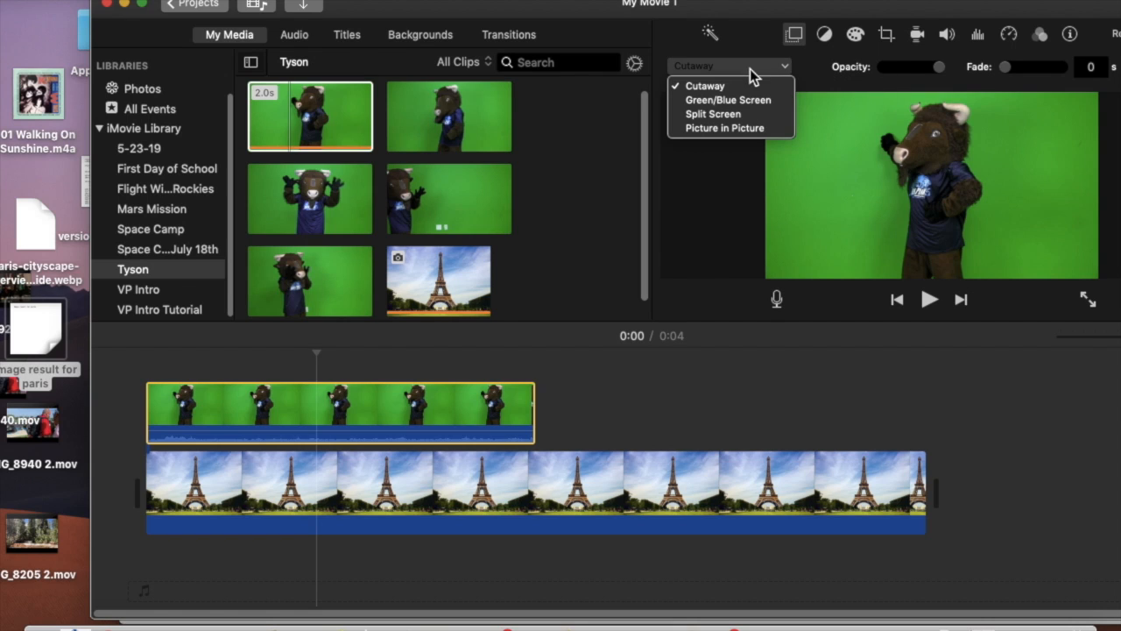
left_click(748, 101)
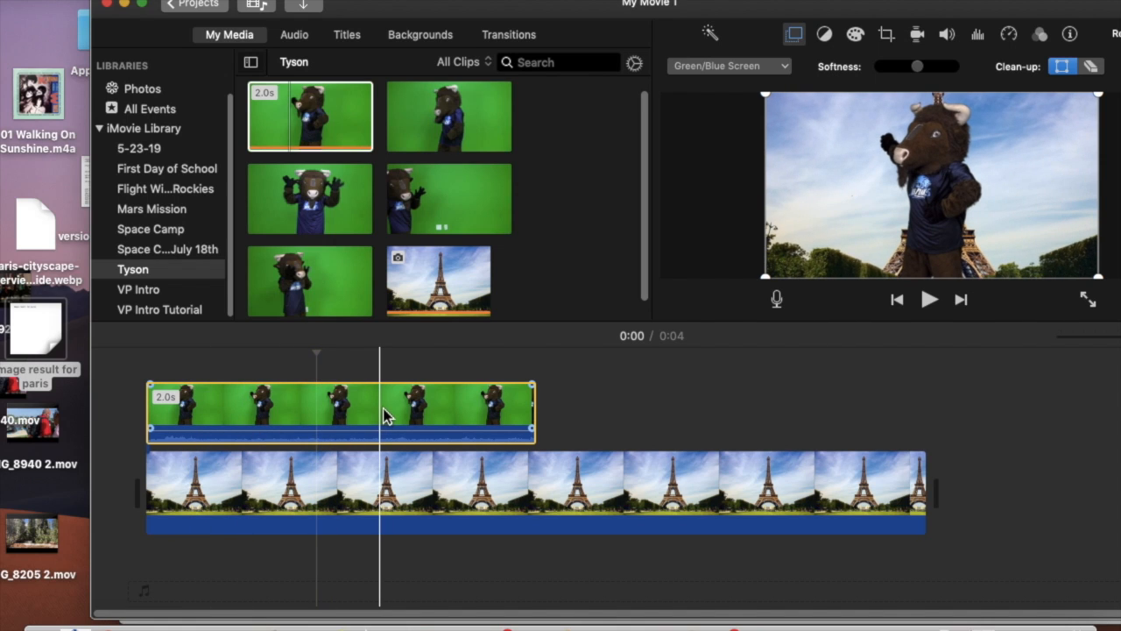
- Clear the timeline and import pyramids.jpeg from the Desktop into the Tyson event
key("Delete")
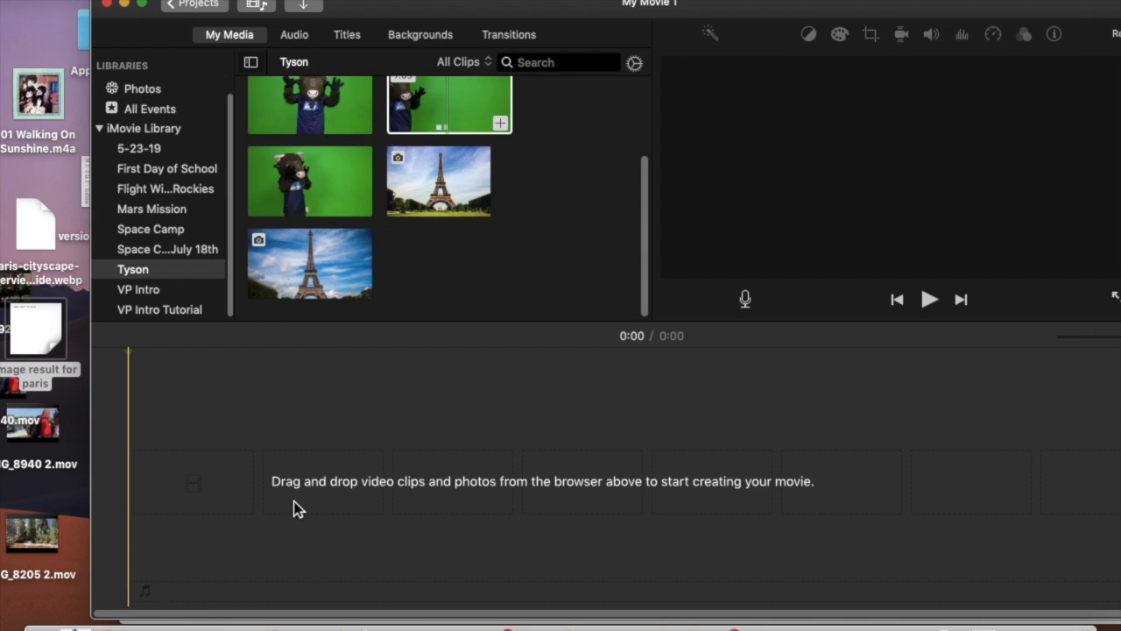
left_click(304, 5)
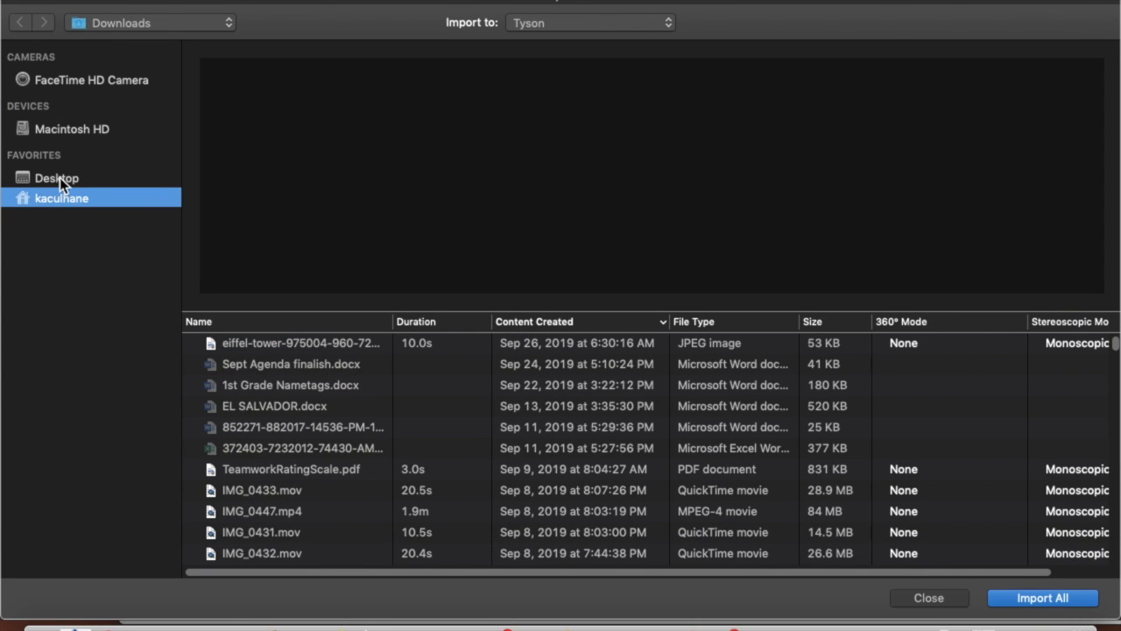
left_click(60, 177)
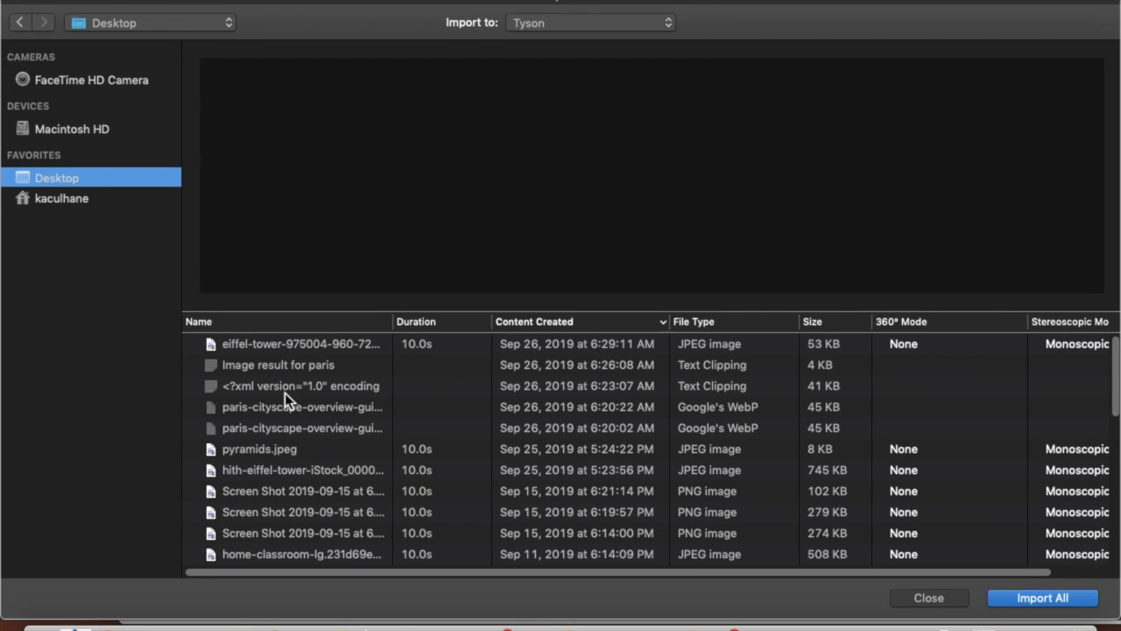
left_click(285, 448)
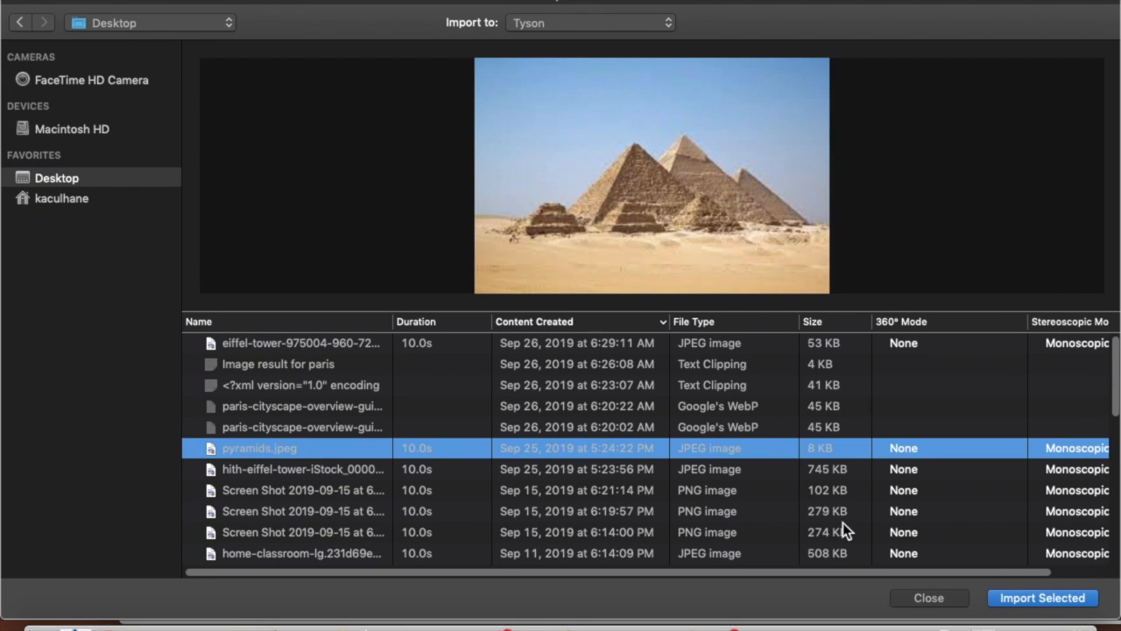
left_click(1034, 599)
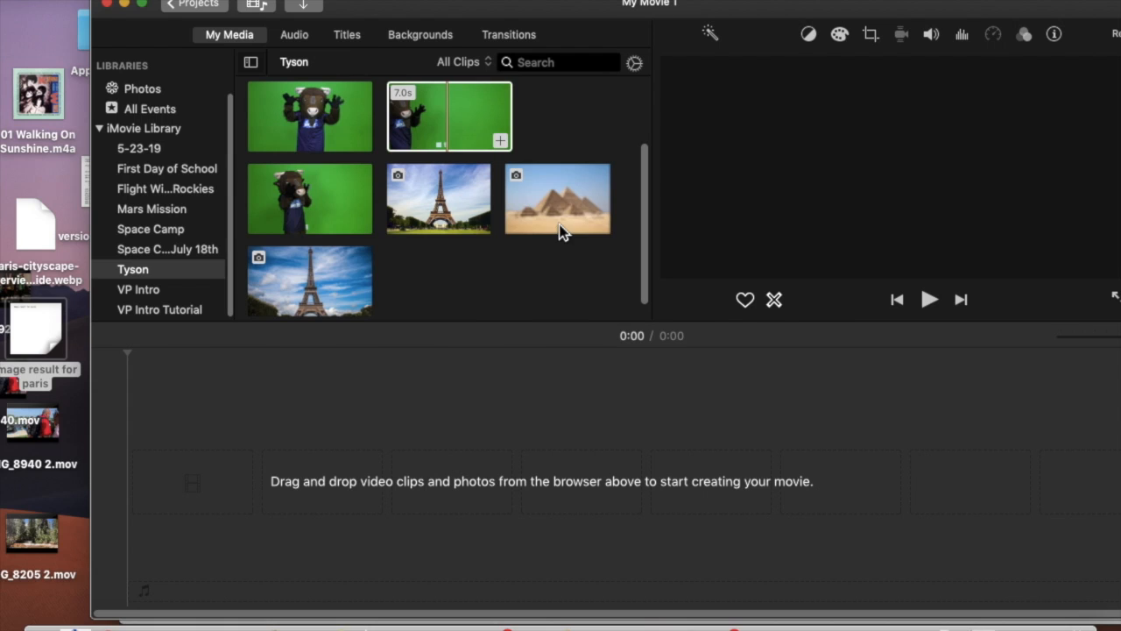
- Overlay the 5-second raised-hands Tyson clip on the pyramids photo in the timeline, extending the photo to the clip's end
left_click_drag(561, 211, 155, 474)
left_click(302, 122)
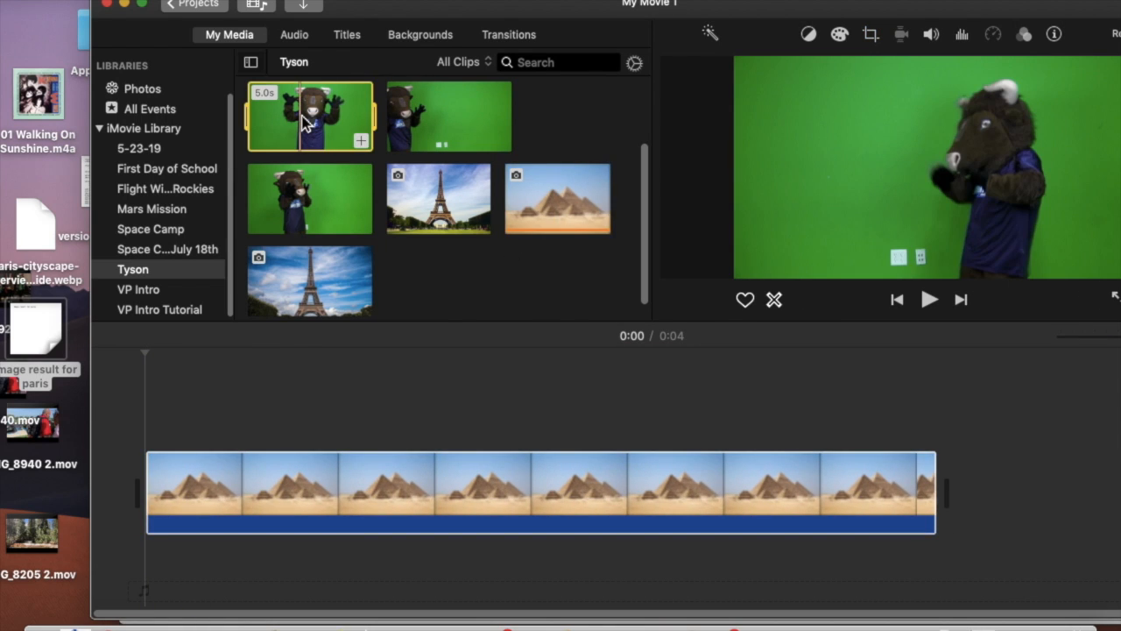
left_click_drag(303, 119, 170, 395)
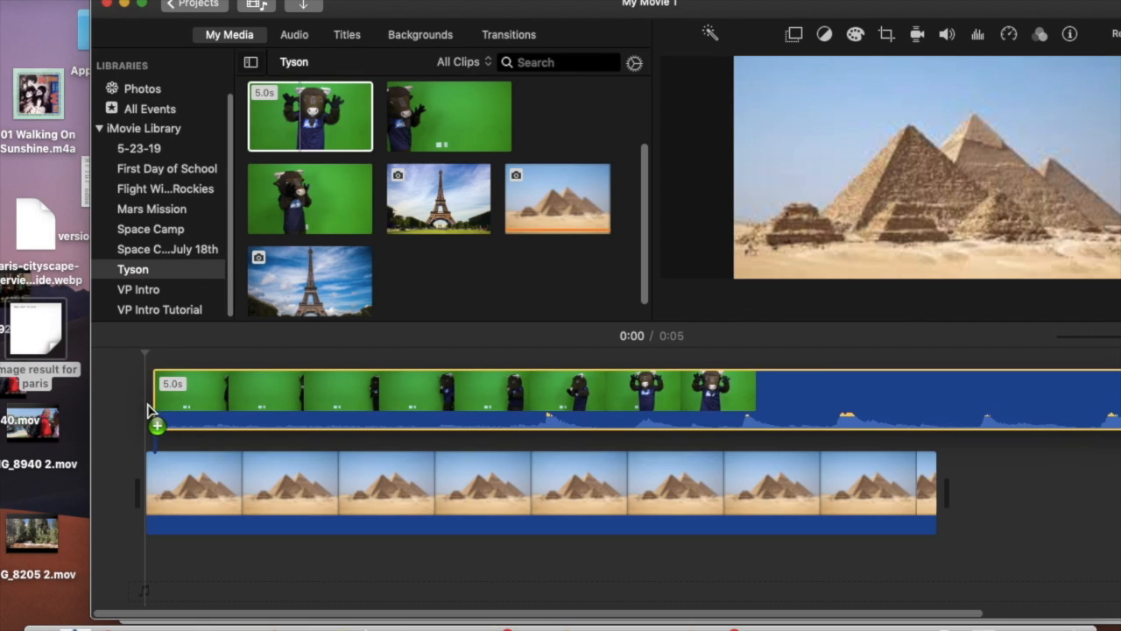
scroll(344, 470, "right", 4)
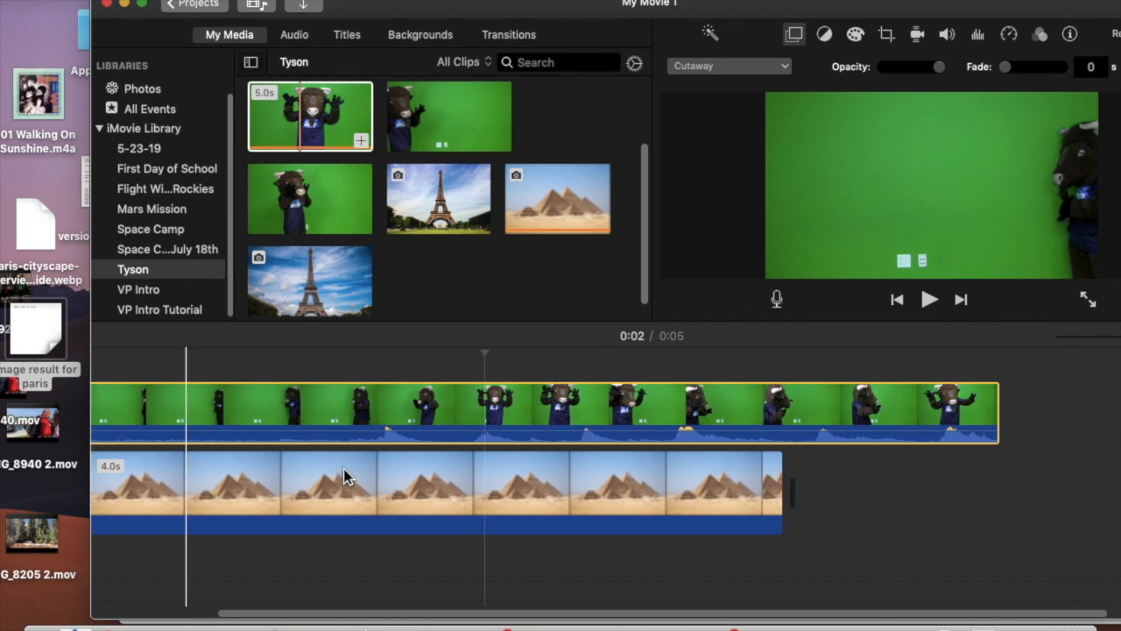
left_click_drag(774, 483, 971, 477)
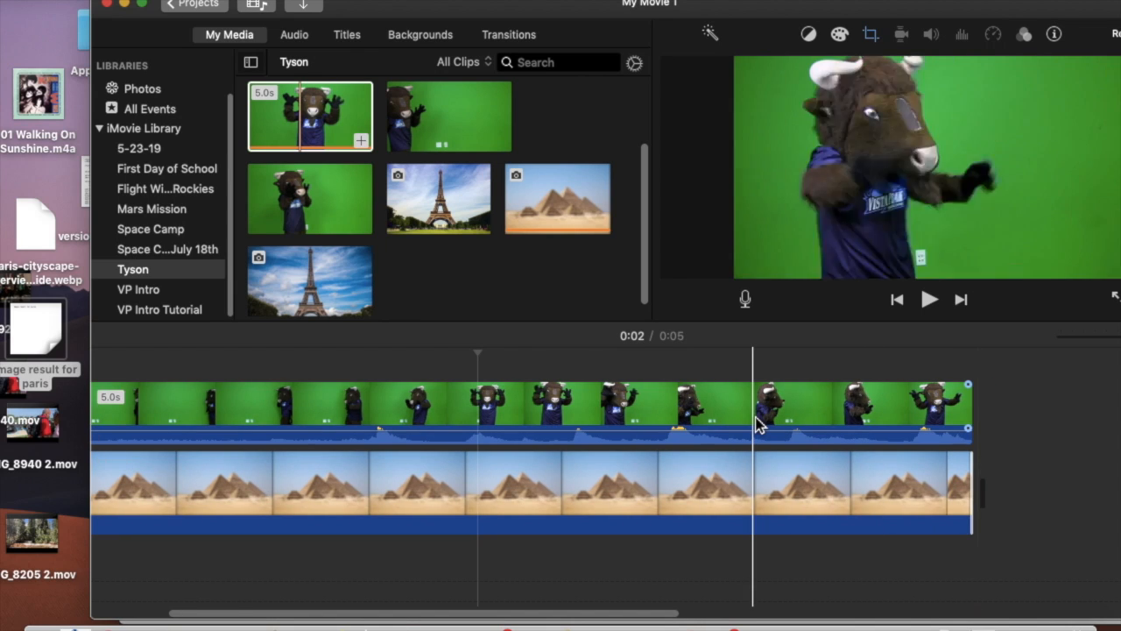
- Set the Tyson clip above the pyramids photo to Green/Blue Screen
left_click(759, 425)
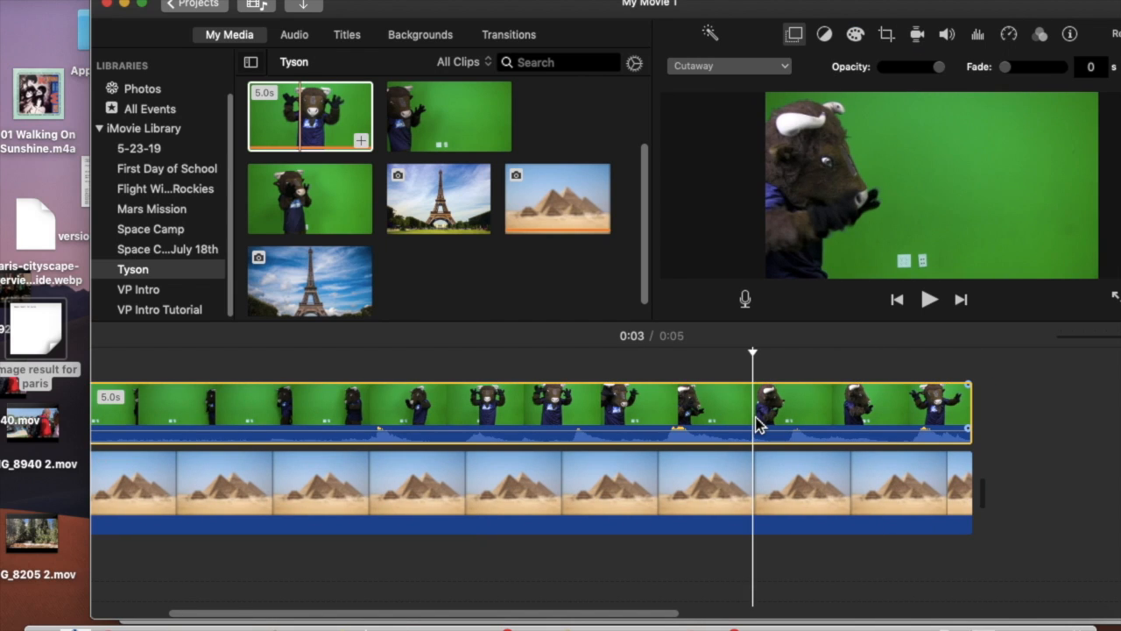
left_click(734, 70)
left_click(736, 101)
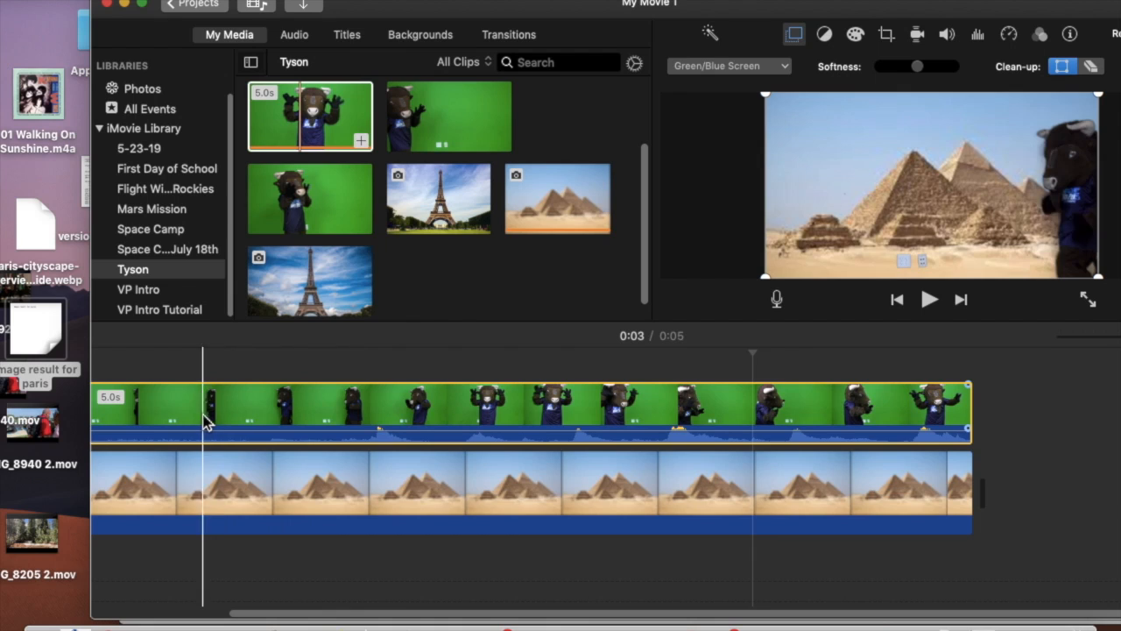
- Mute the audio of the Tyson clip above the pyramids photo
scroll(195, 423, "left", 4)
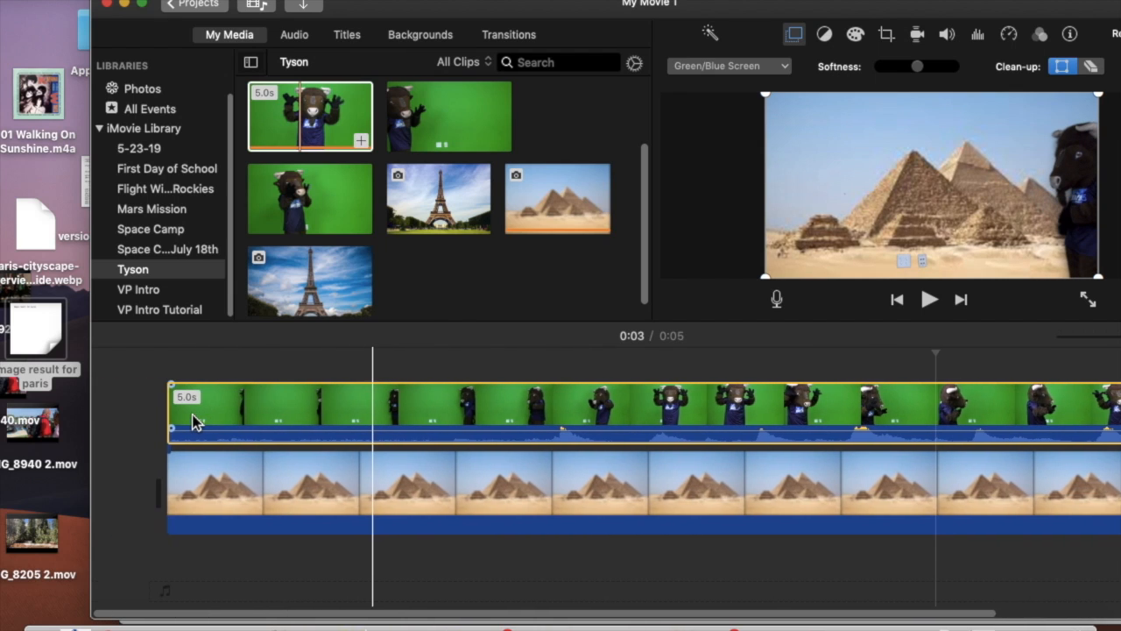
left_click(283, 411)
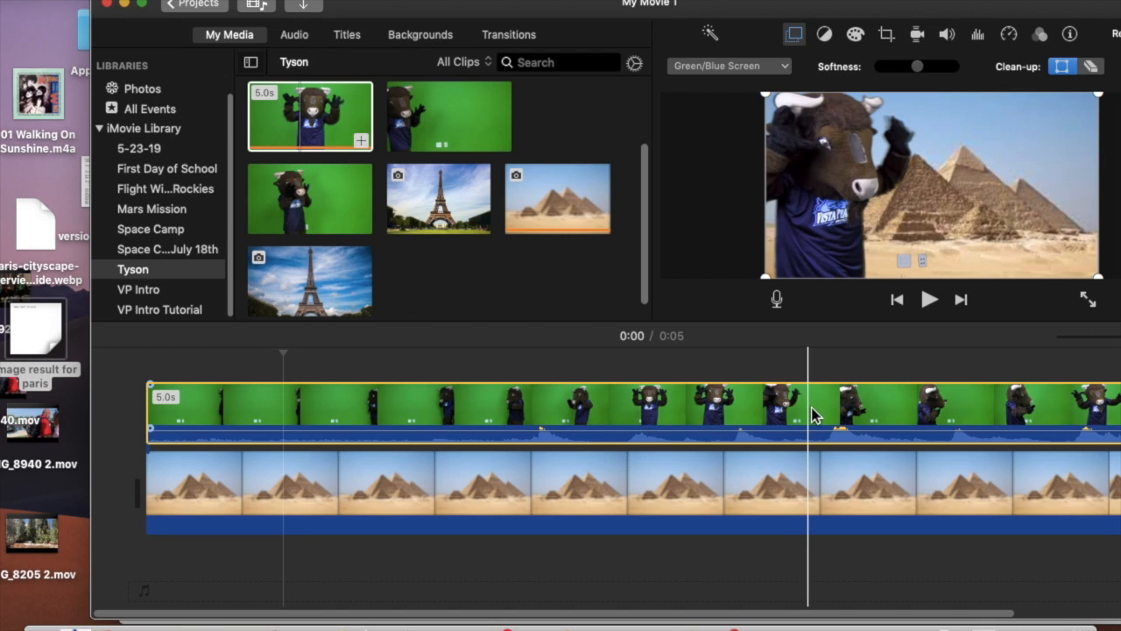
left_click(955, 33)
left_click(755, 68)
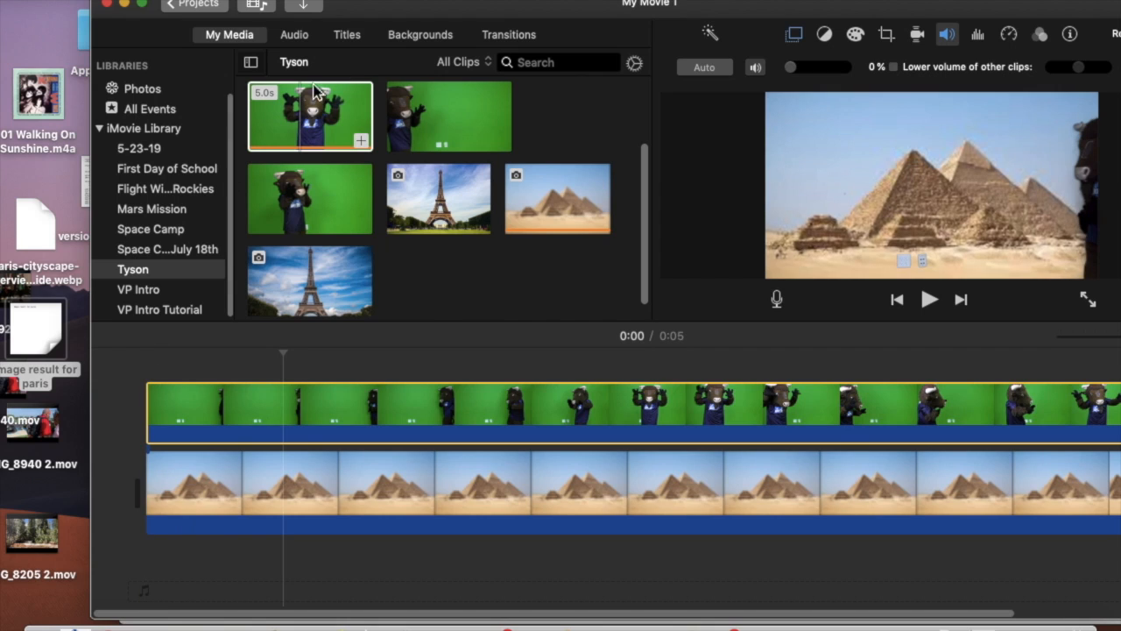
- Add a Line title at the start of the timeline, before the pyramids scene
left_click(347, 35)
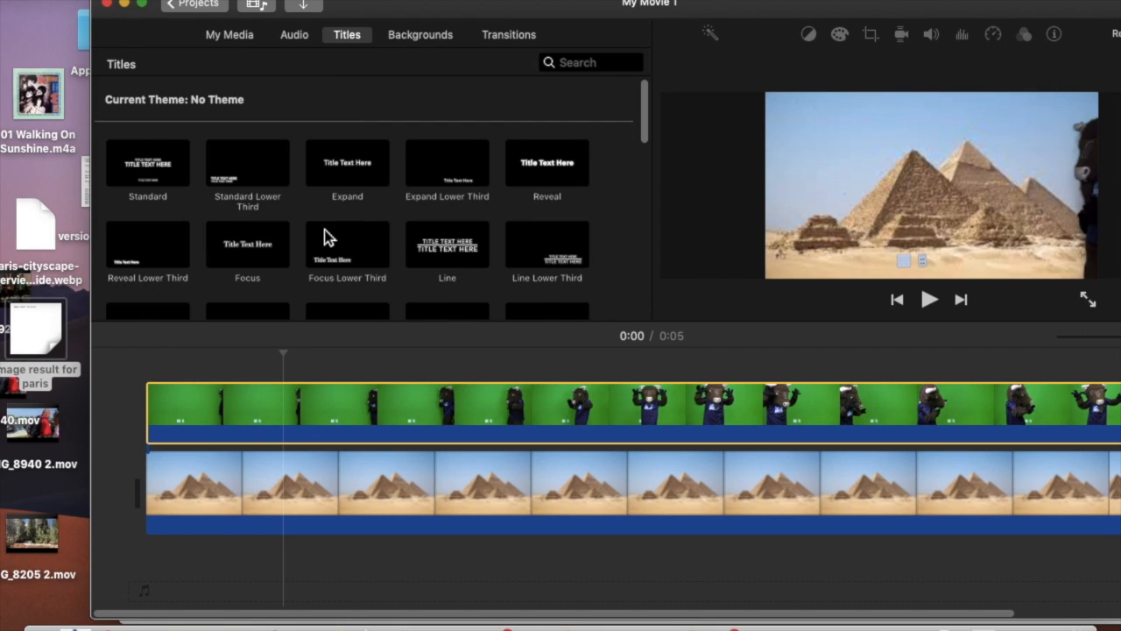
left_click_drag(447, 245, 105, 496)
left_click(342, 450)
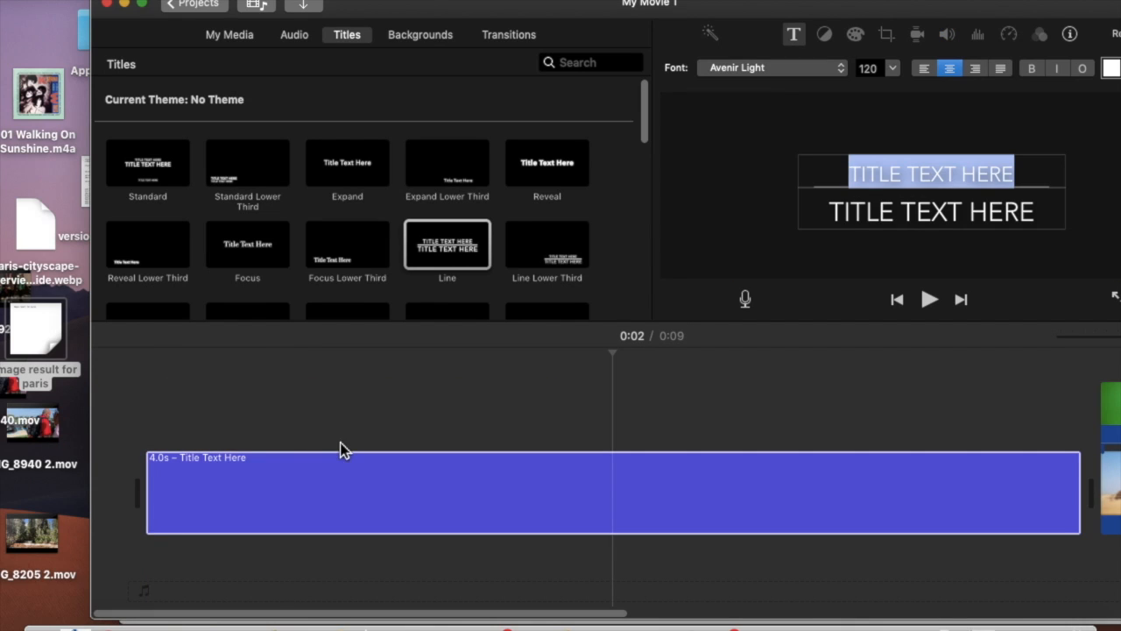
- Set the upper text line of the opening title to "WHERE IN THE WORLD"
type("WHRERE")
key("BackSpace")
key("BackSpace")
key("BackSpace")
key("BackSpace")
type("ERE IN THE WOR")
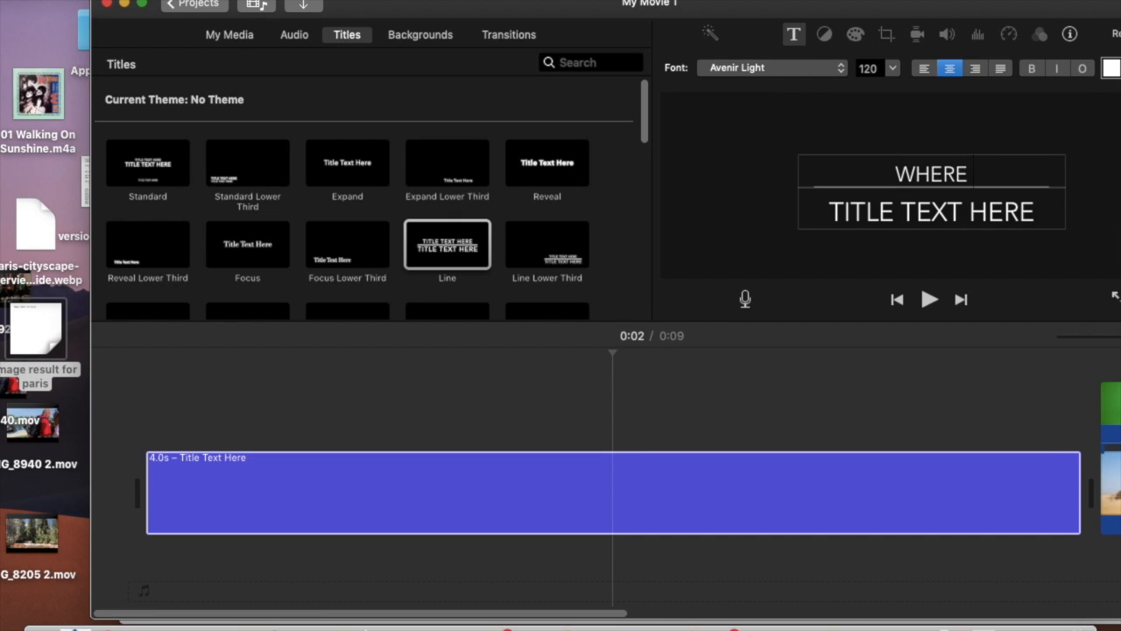
type("LD")
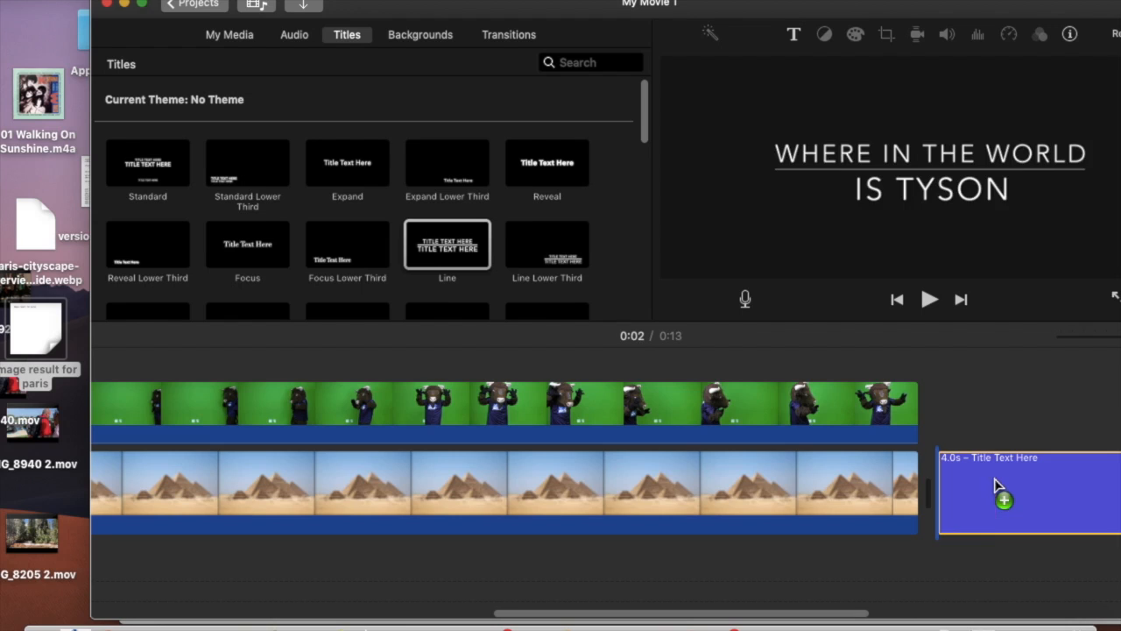
- Add a second Line title to the timeline after the pyramids scene
left_click_drag(996, 482, 993, 482)
scroll(866, 487, "right", 2)
scroll(866, 487, "right", 5)
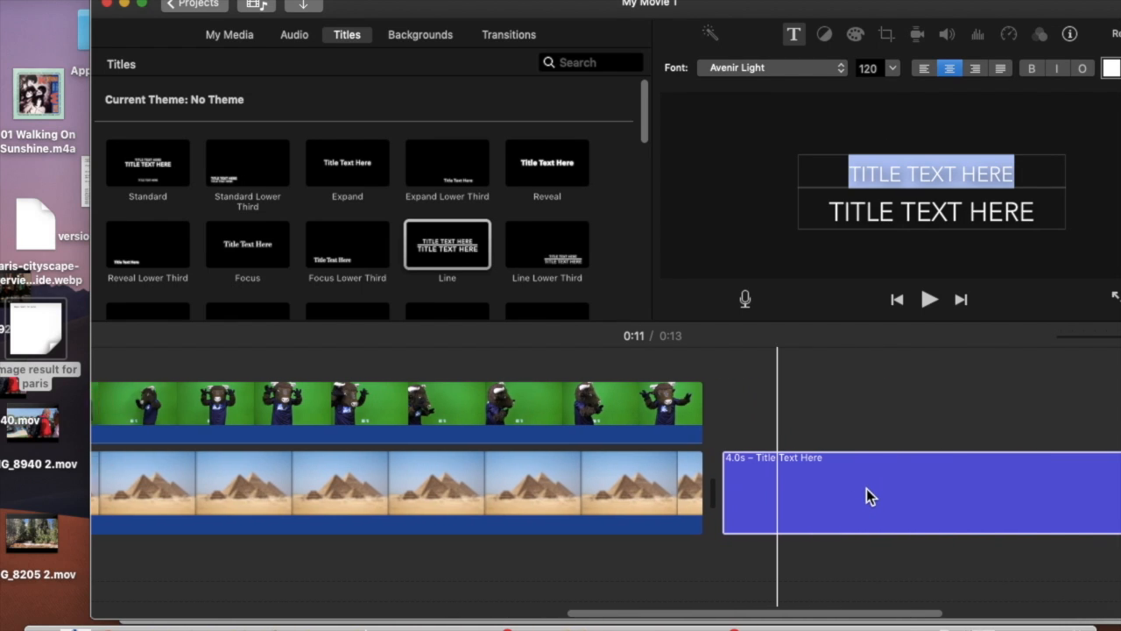
- Set the closing title's upper line to "WHERE DO YOU THINK" and its lower line to "TYSON WILL GO NEXT?"
left_click(855, 485)
left_click(876, 187)
type("WHERE DO YOU THINK")
left_click(953, 201)
triple_click(953, 202)
type("T")
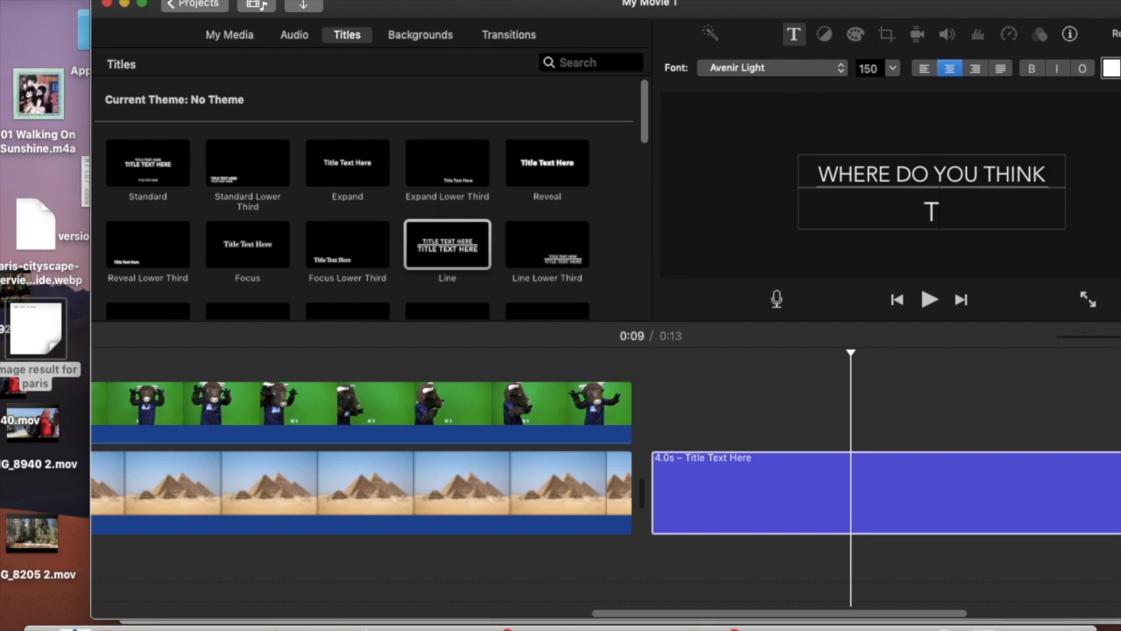
type("YSON WILL GO NEXT?")
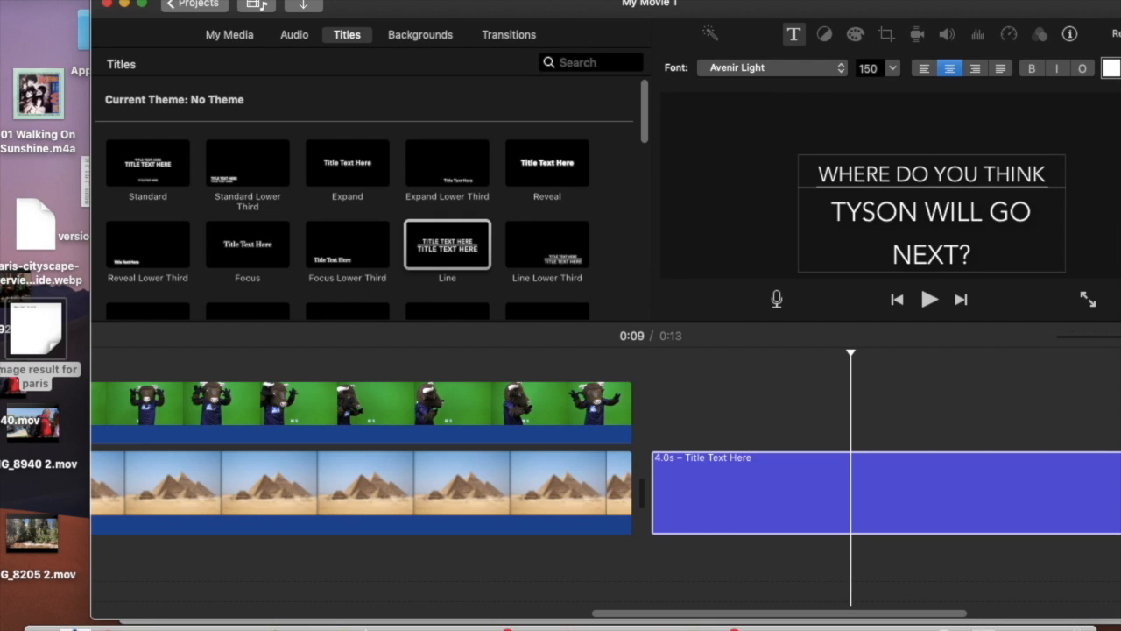